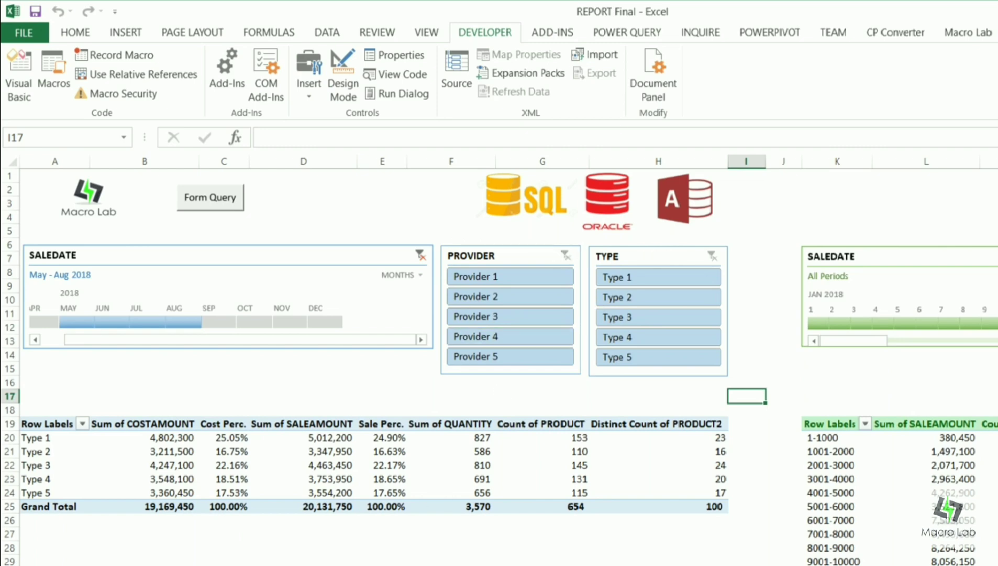
Show the Oracle SALES table data in APEX and highlight the ORACLE part of a product name.
{"action": "key", "text": "alt+Tab"}
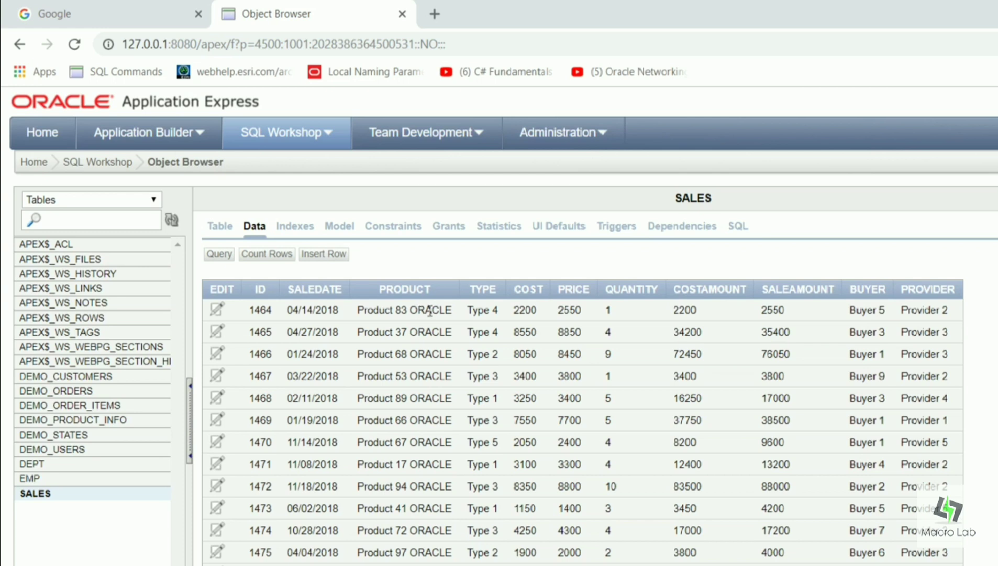
{"action": "left_click_drag", "start_coordinate": [411, 310], "coordinate": [453, 310]}
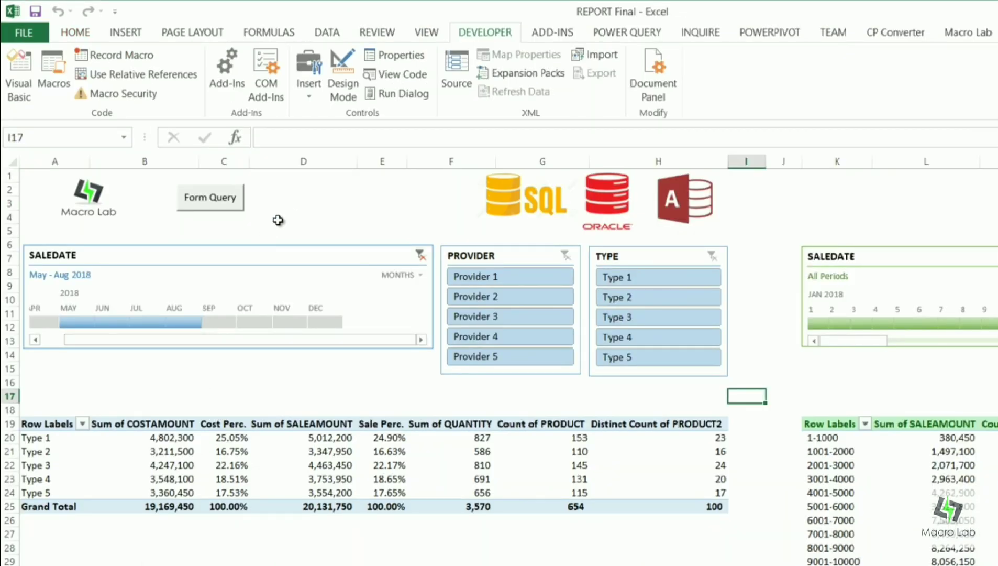
In the query form, choose SQL as the source and set the start date to 01/01/2018.
{"action": "left_click", "coordinate": [232, 212]}
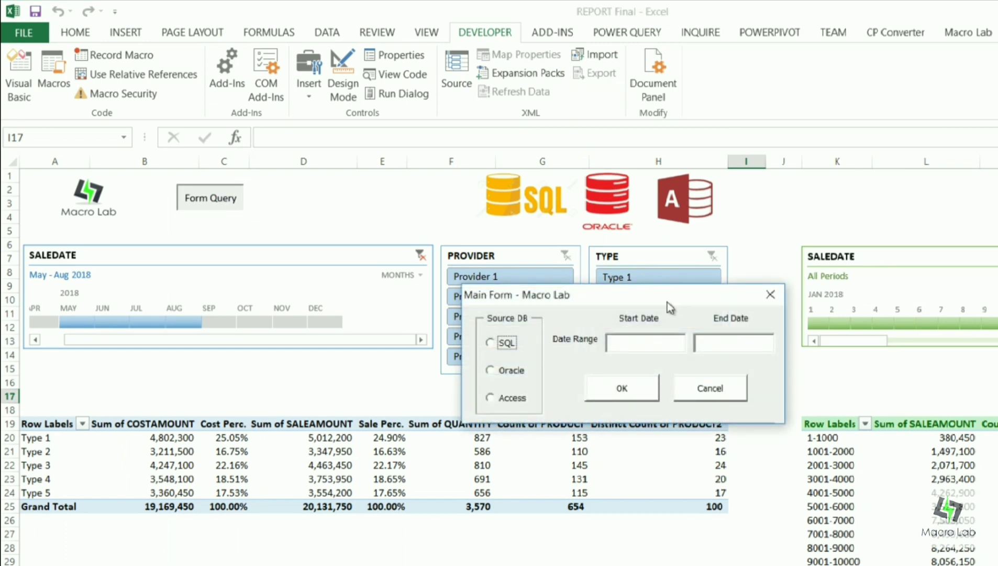
{"action": "left_click_drag", "start_coordinate": [644, 316], "coordinate": [618, 328]}
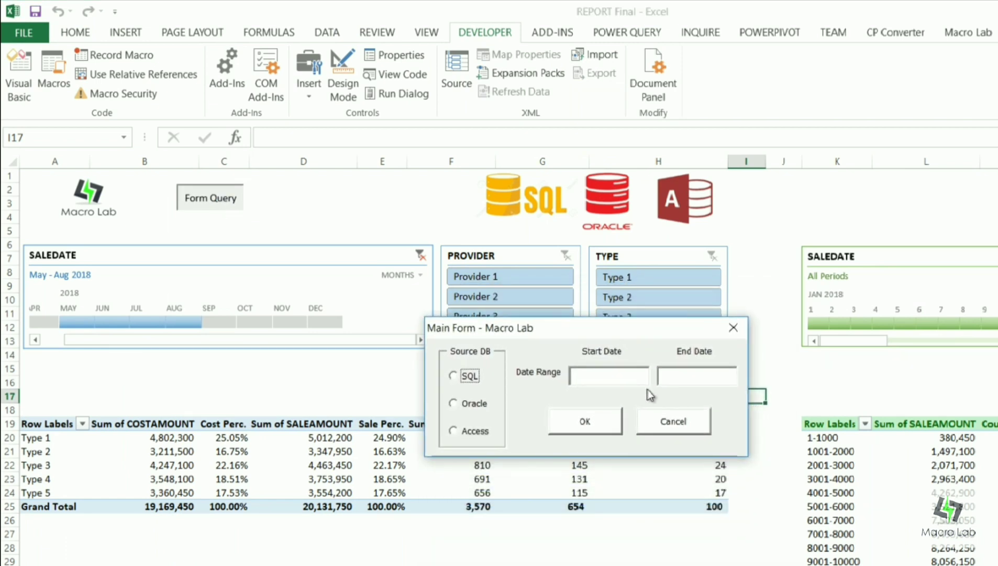
{"action": "left_click", "coordinate": [453, 375]}
{"action": "left_click", "coordinate": [637, 376]}
{"action": "left_click", "coordinate": [667, 282]}
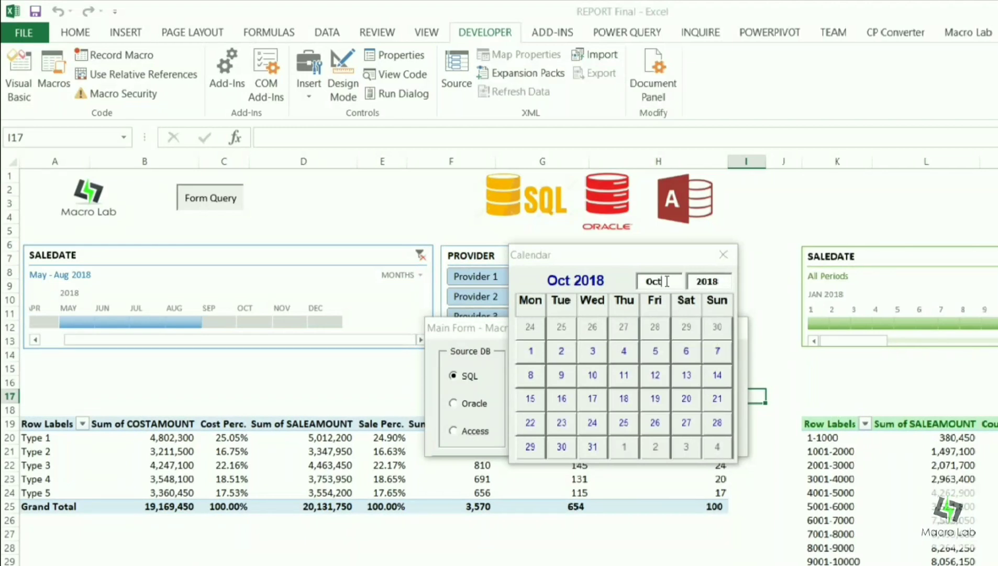
{"action": "left_click", "coordinate": [681, 285]}
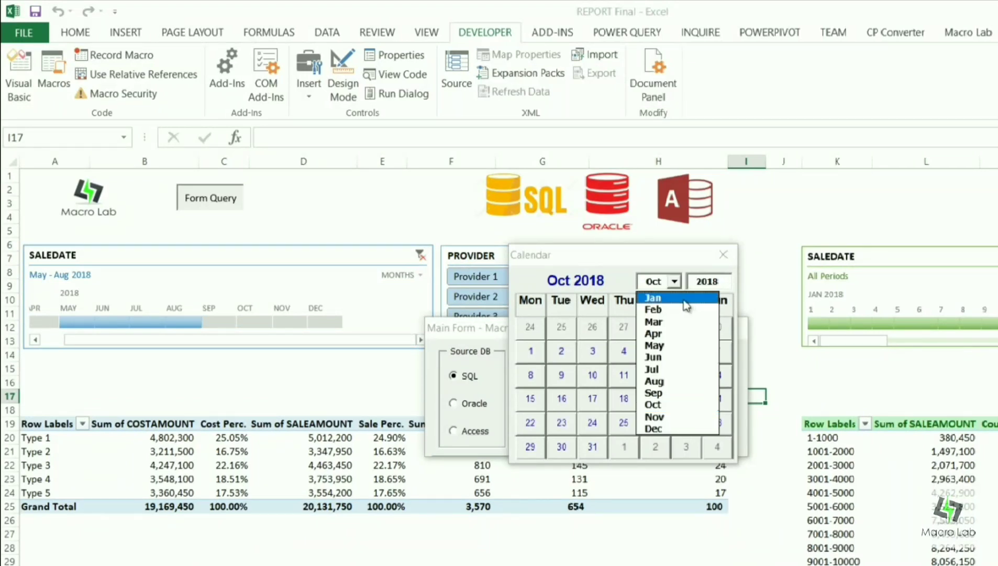
{"action": "left_click", "coordinate": [679, 303]}
{"action": "left_click", "coordinate": [531, 353]}
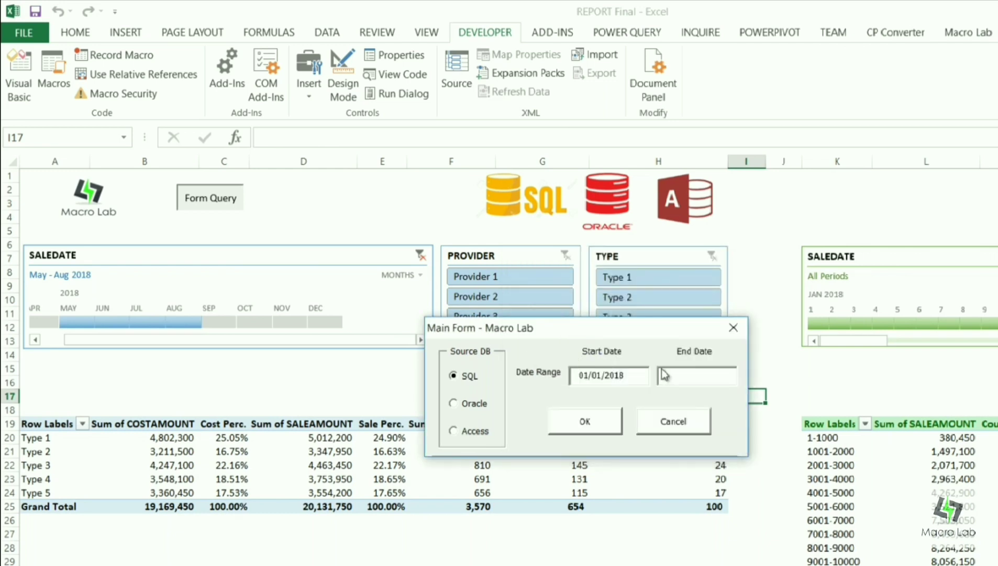
Set the end date to 31/12/2018 and run the SQL query.
{"action": "left_click", "coordinate": [691, 373]}
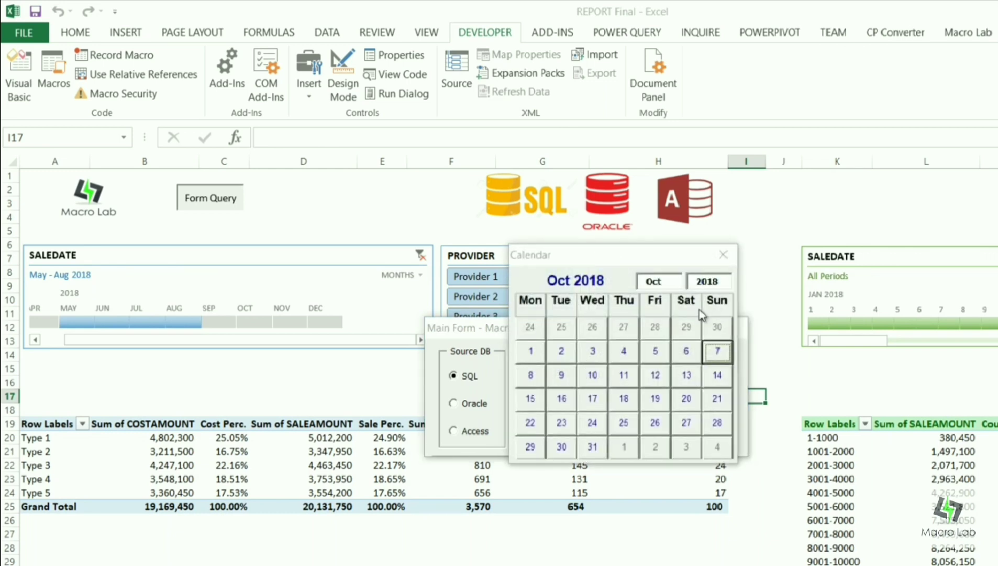
{"action": "left_click", "coordinate": [675, 284]}
{"action": "left_click", "coordinate": [675, 284]}
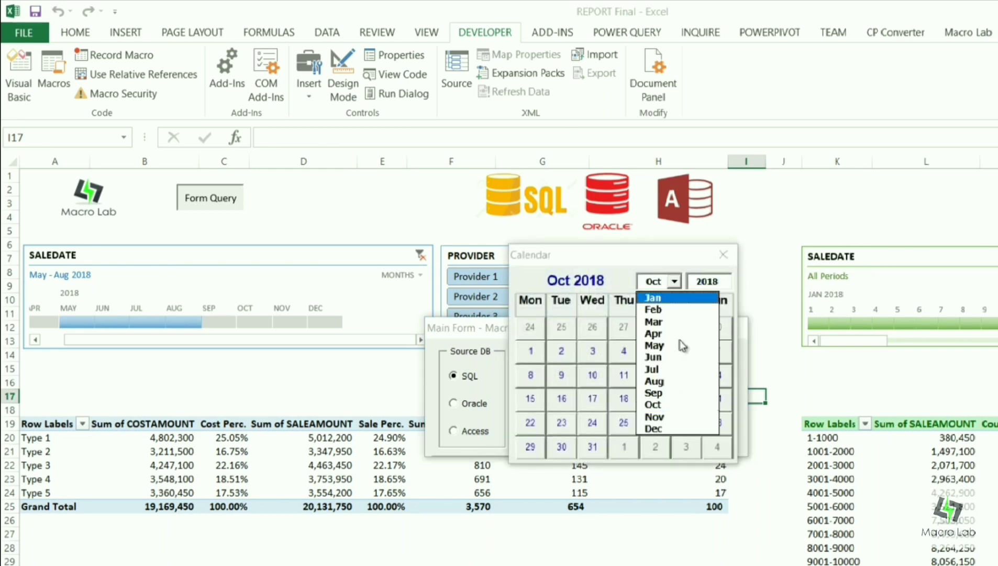
{"action": "left_click", "coordinate": [679, 431]}
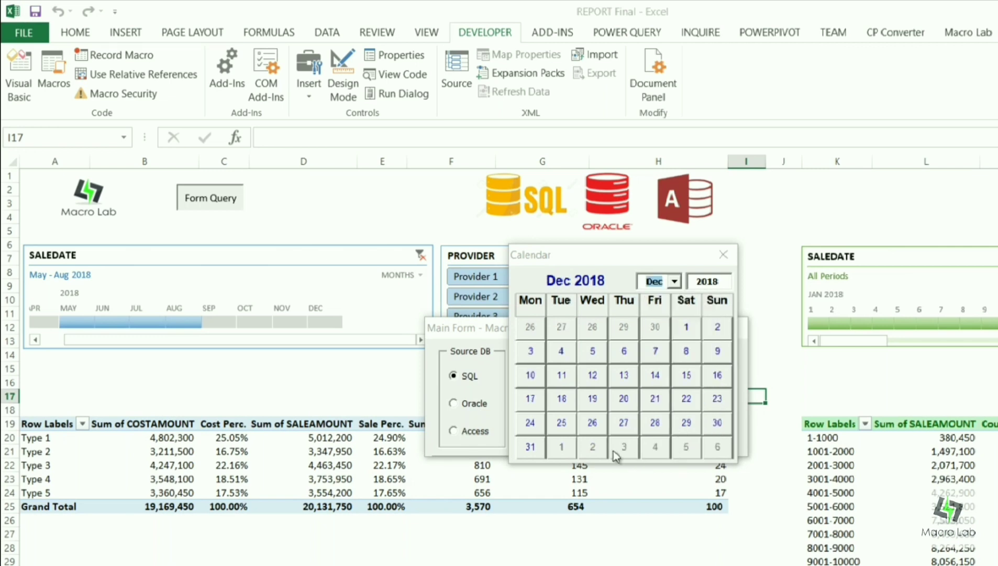
{"action": "left_click", "coordinate": [537, 454]}
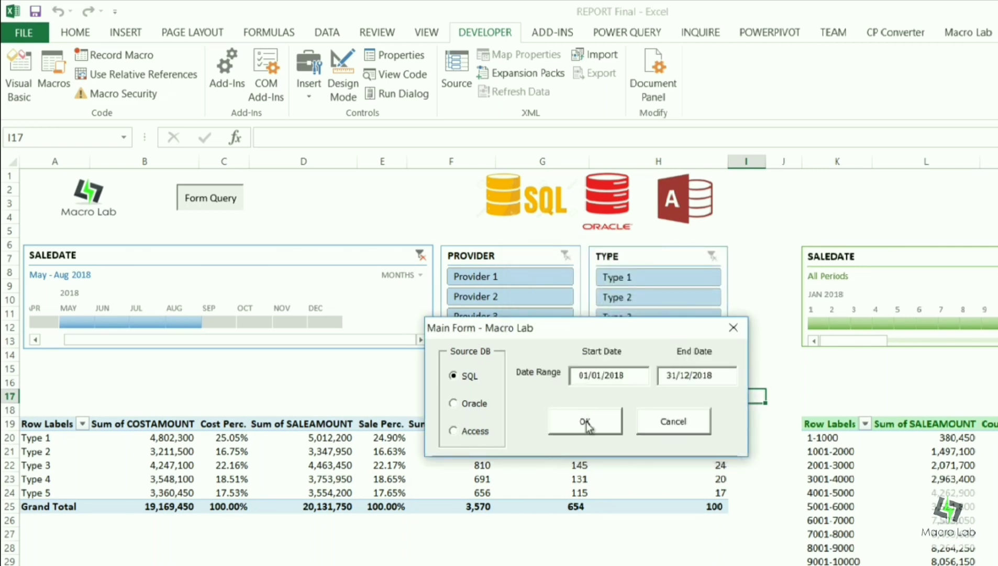
{"action": "left_click", "coordinate": [587, 423]}
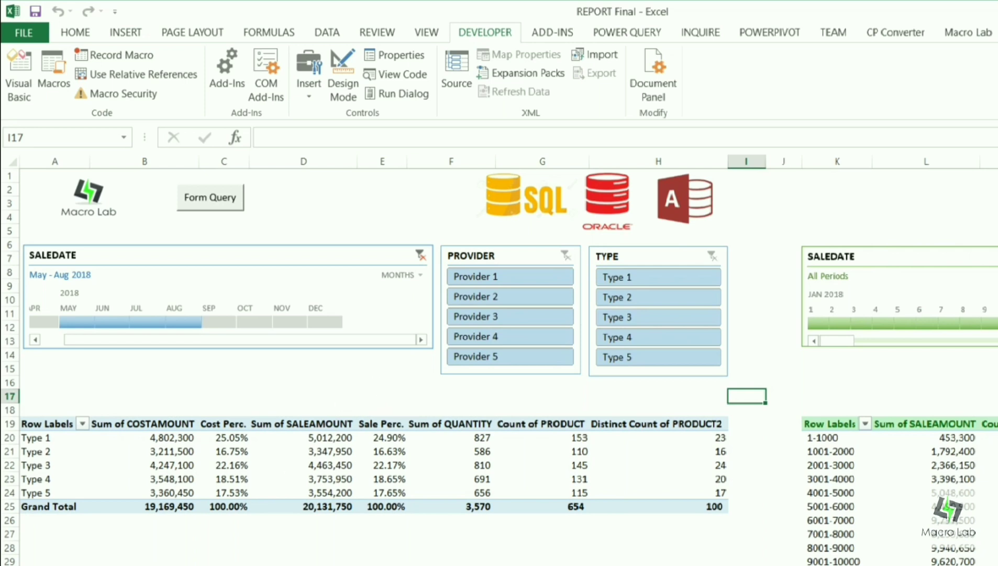
Check the imported SQL rows (sale date 26/12/2018, Product 27 SQL), then return to the dashboard.
{"action": "key", "text": "ctrl+Page_Down"}
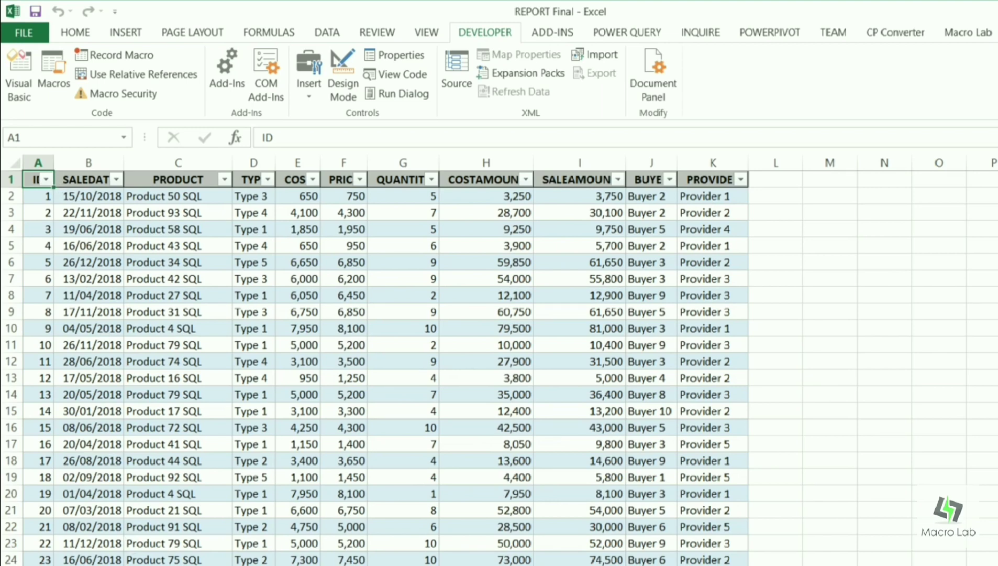
{"action": "left_click", "coordinate": [107, 256]}
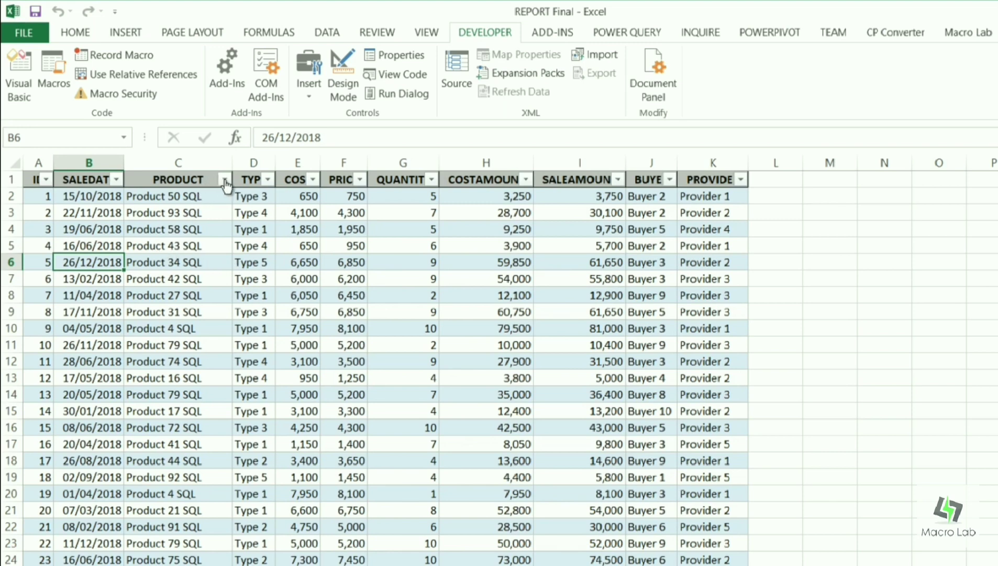
{"action": "left_click", "coordinate": [195, 292]}
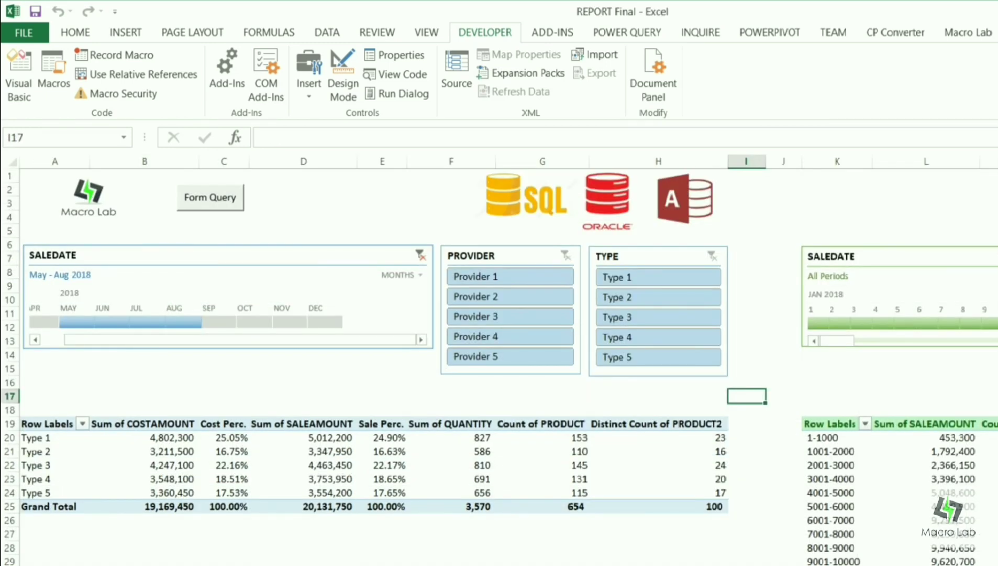
{"action": "left_click", "coordinate": [543, 565]}
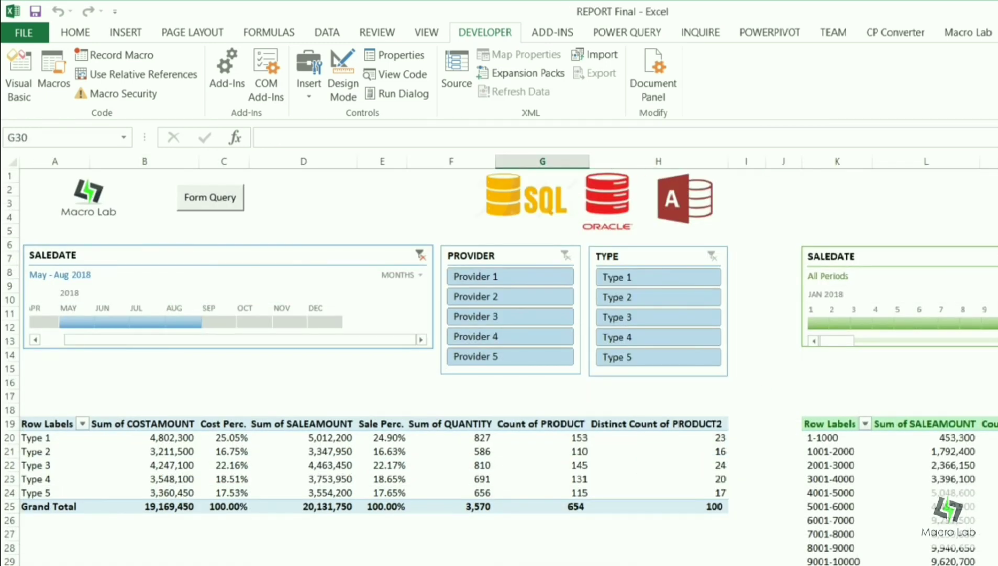
Submit the query form with the Oracle radio button selected.
{"action": "left_click", "coordinate": [228, 202]}
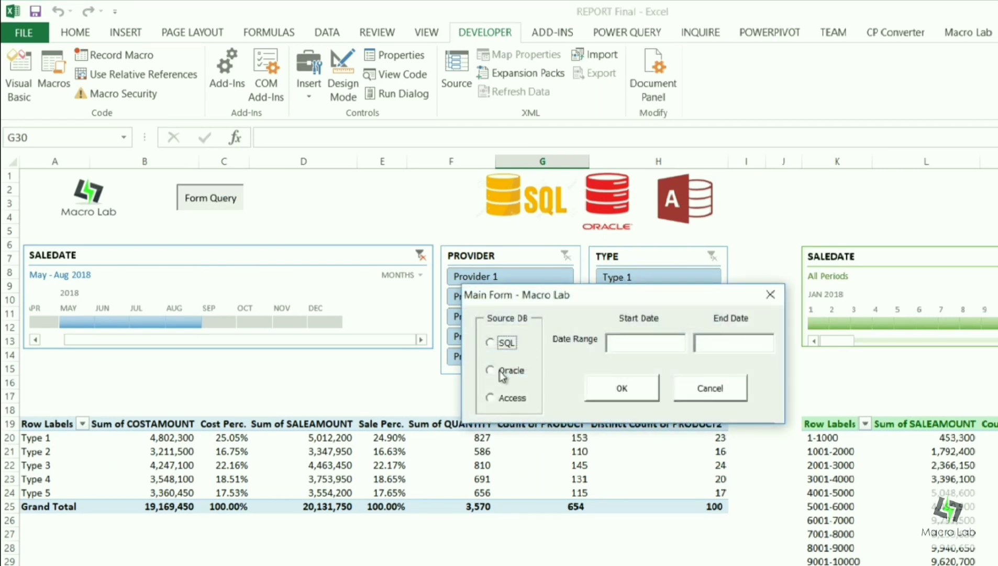
{"action": "left_click", "coordinate": [500, 370]}
{"action": "left_click", "coordinate": [619, 390]}
{"action": "left_click", "coordinate": [619, 390]}
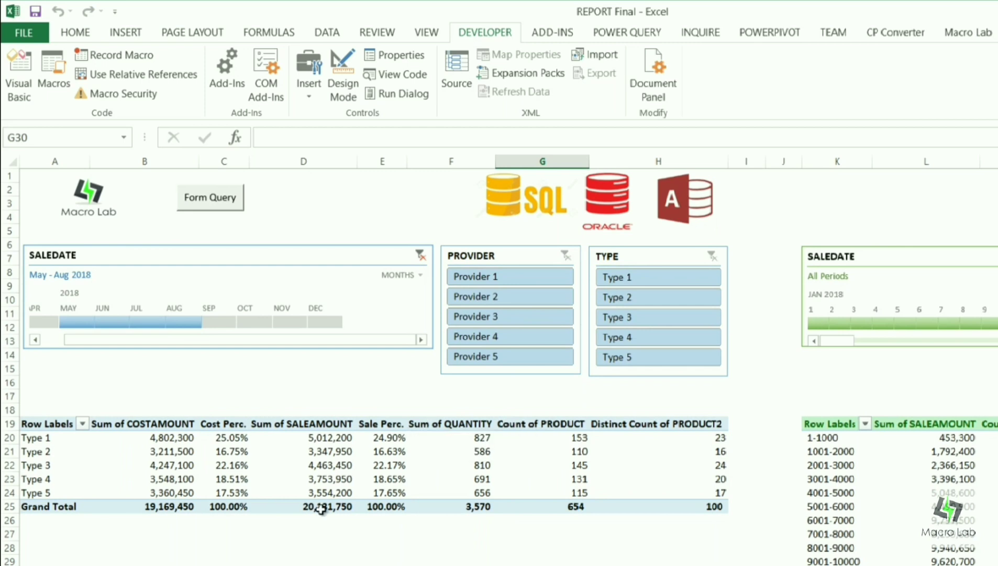
{"action": "left_click", "coordinate": [230, 210]}
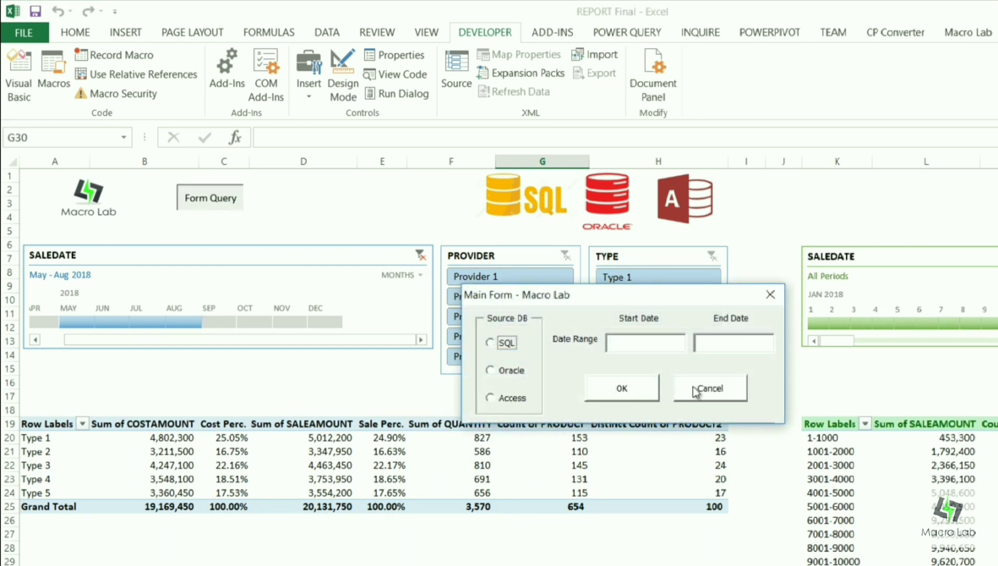
{"action": "left_click", "coordinate": [501, 400]}
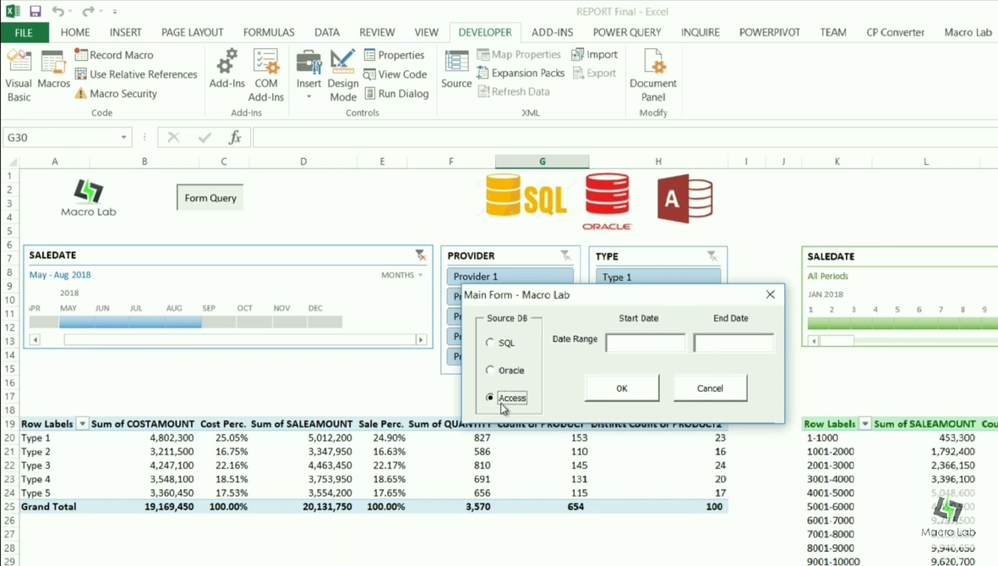
{"action": "left_click", "coordinate": [639, 346]}
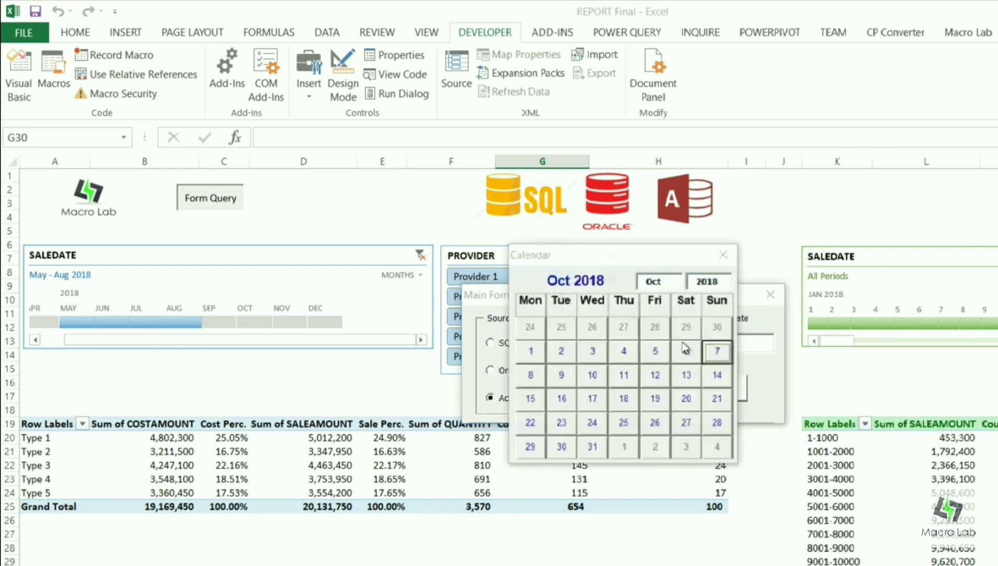
{"action": "left_click", "coordinate": [677, 281]}
{"action": "left_click", "coordinate": [683, 382]}
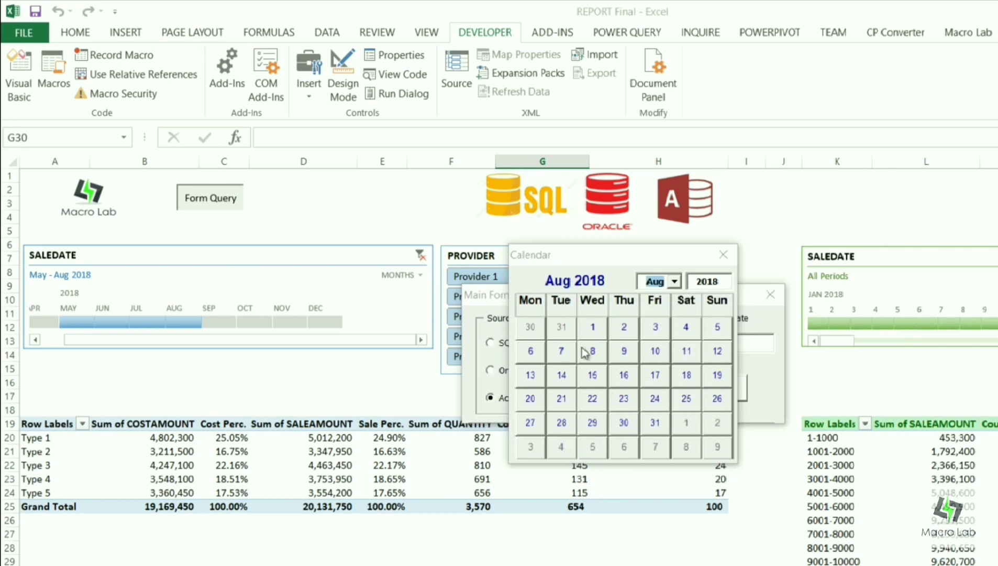
{"action": "left_click", "coordinate": [593, 325]}
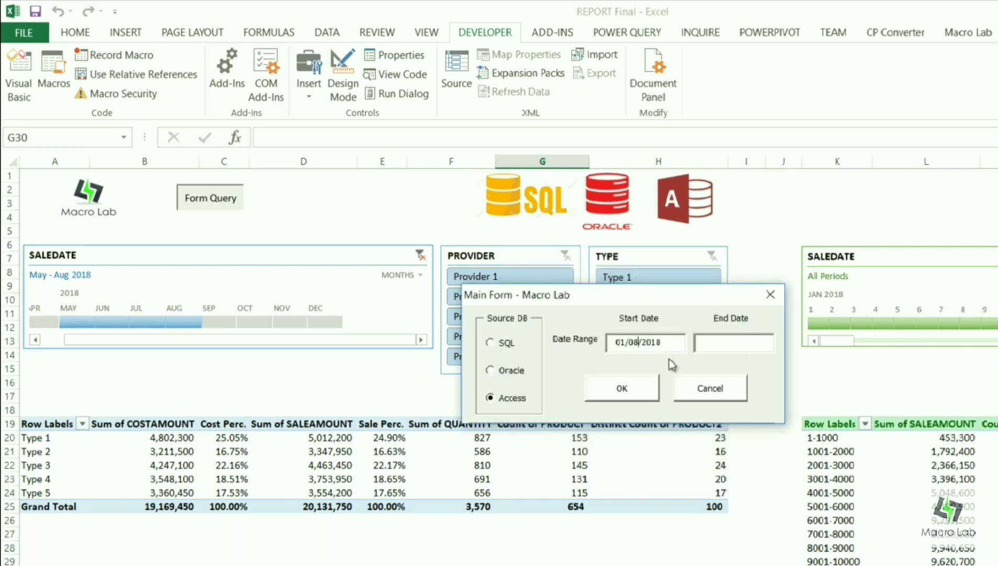
{"action": "left_click", "coordinate": [638, 343]}
{"action": "left_click", "coordinate": [634, 396]}
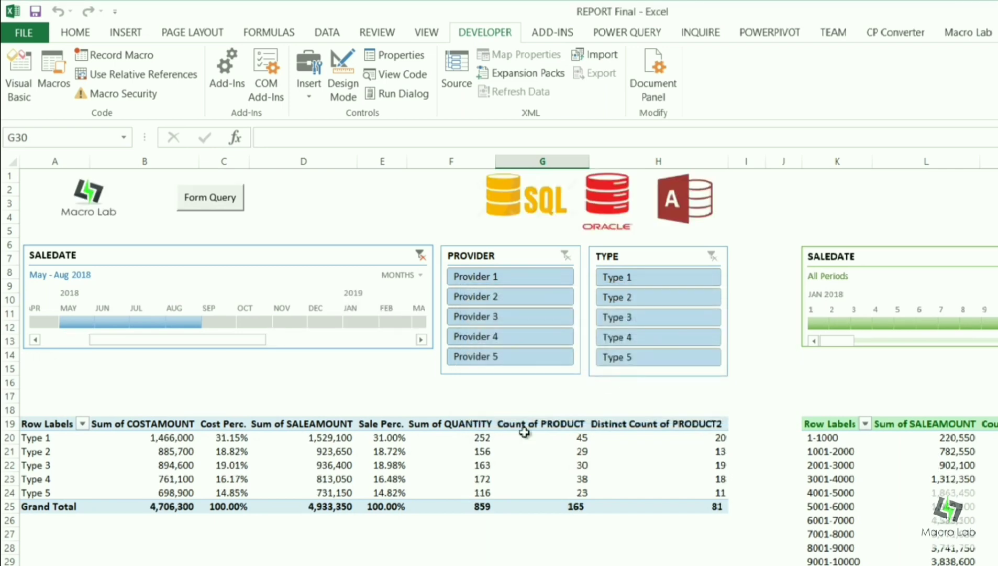
{"action": "key", "text": "ctrl+Page_Down"}
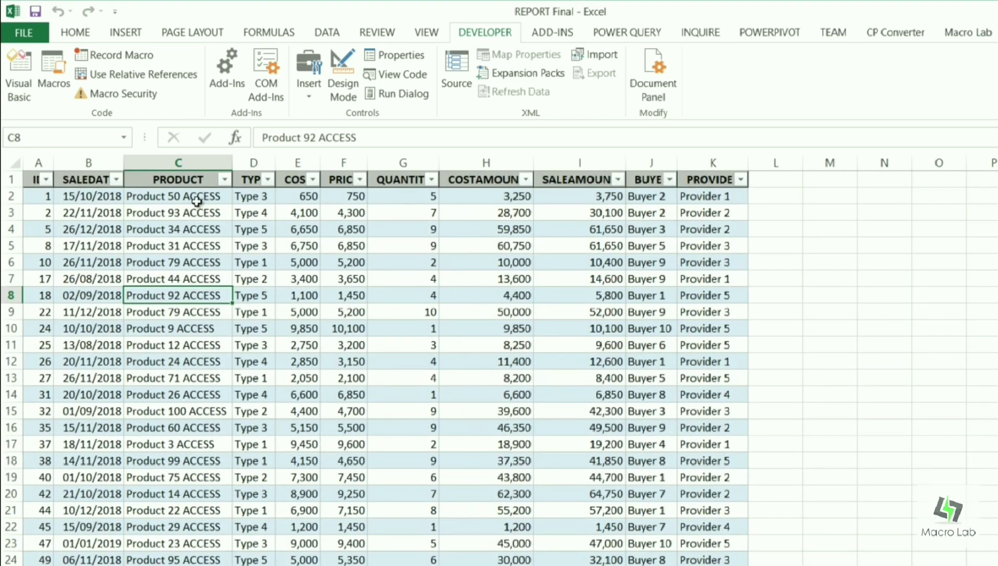
{"action": "left_click_drag", "start_coordinate": [197, 229], "coordinate": [197, 394]}
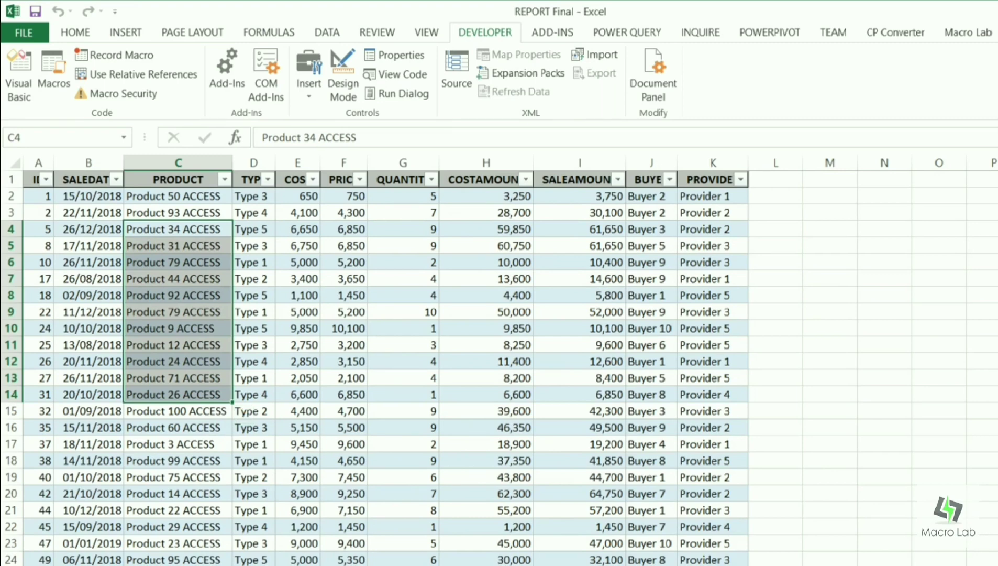
{"action": "key", "text": "ctrl+Page_Up"}
{"action": "left_click", "coordinate": [370, 545]}
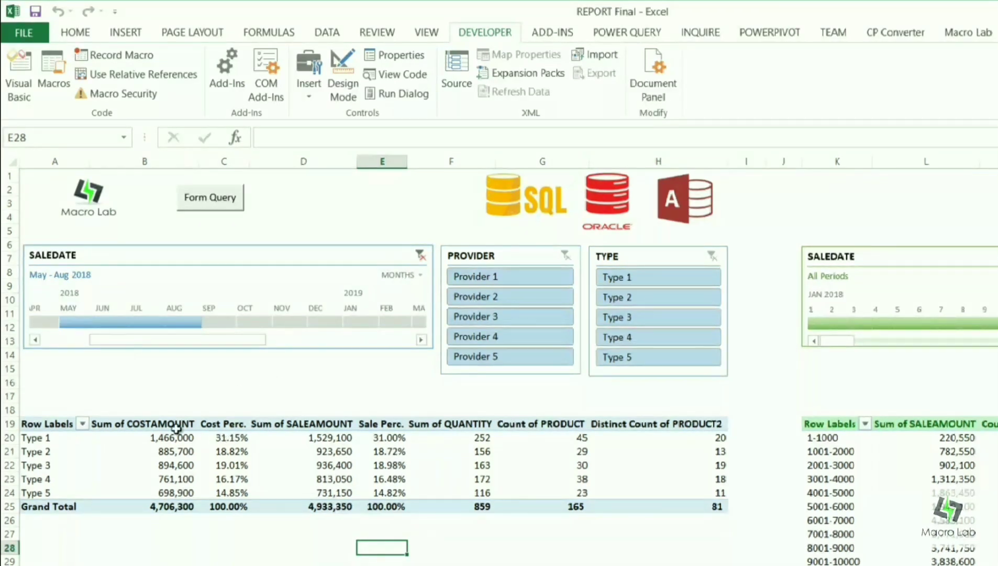
Set the SALEDATE timeline to cover July through December 2018.
{"action": "left_click_drag", "start_coordinate": [34, 423], "coordinate": [680, 512]}
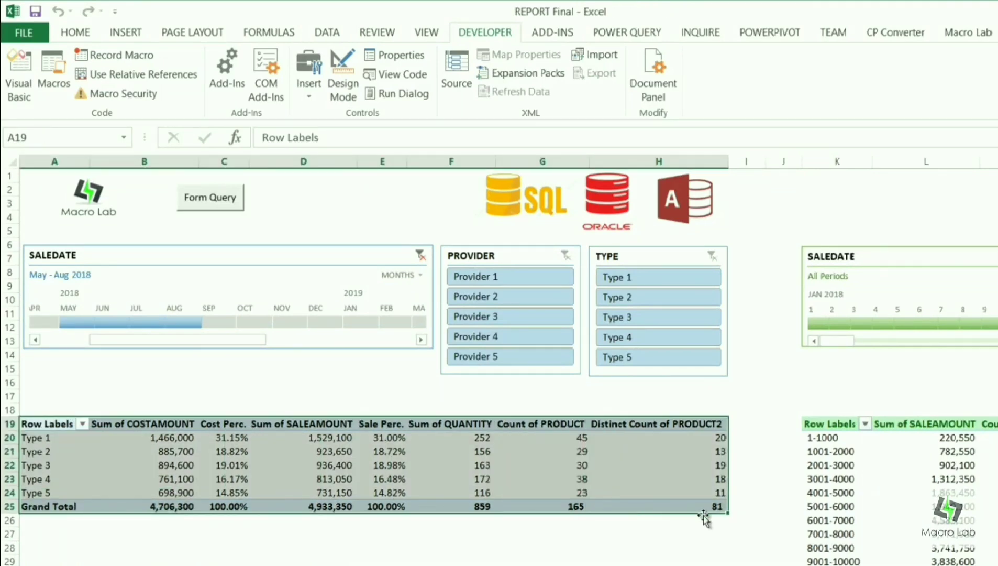
{"action": "left_click", "coordinate": [305, 373]}
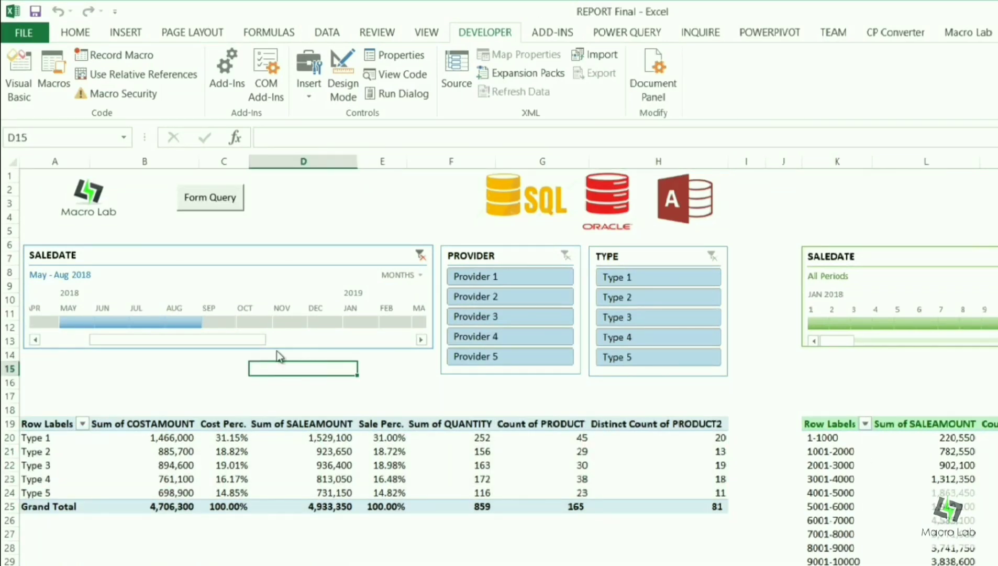
{"action": "left_click", "coordinate": [255, 318]}
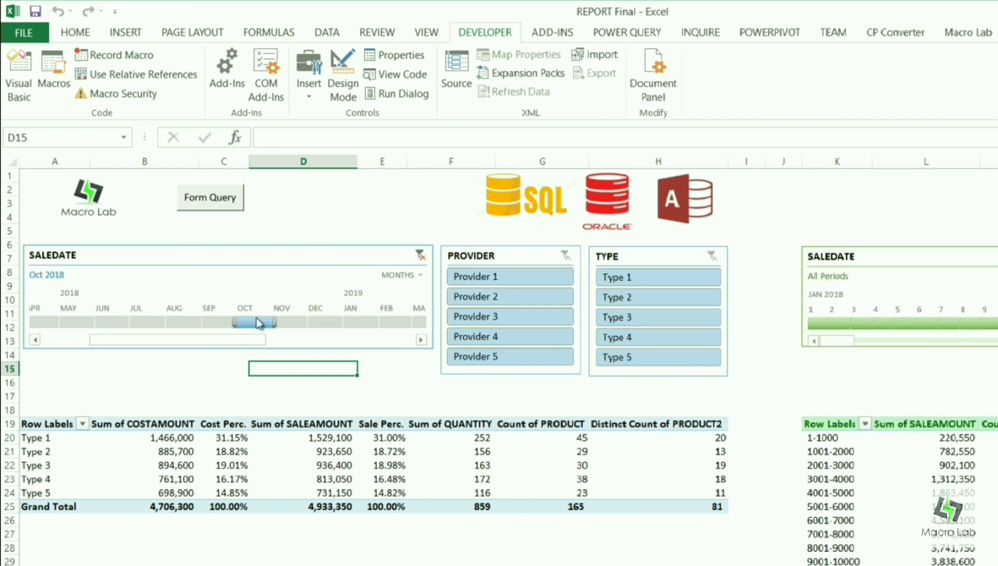
{"action": "left_click_drag", "start_coordinate": [239, 319], "coordinate": [56, 319]}
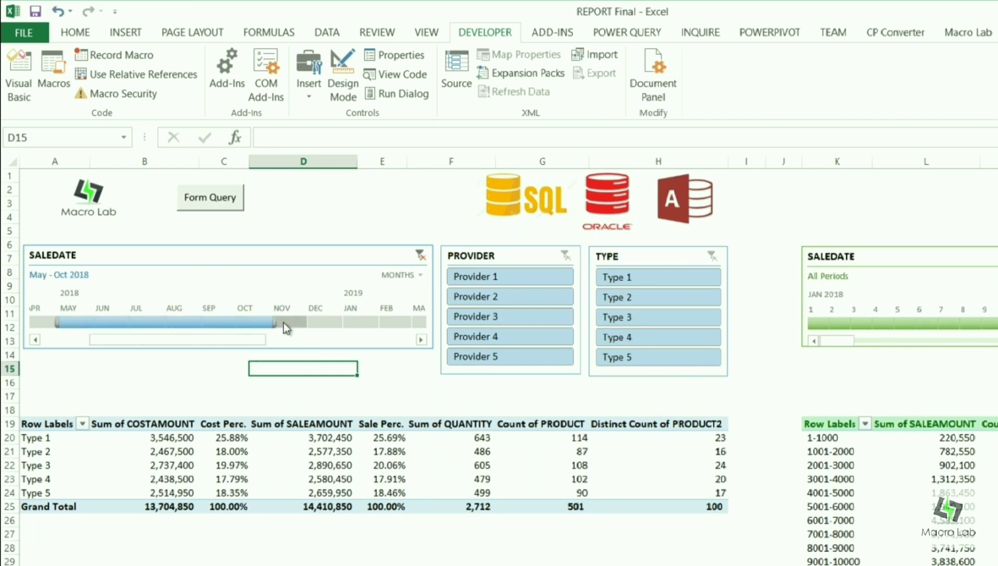
{"action": "left_click", "coordinate": [300, 321]}
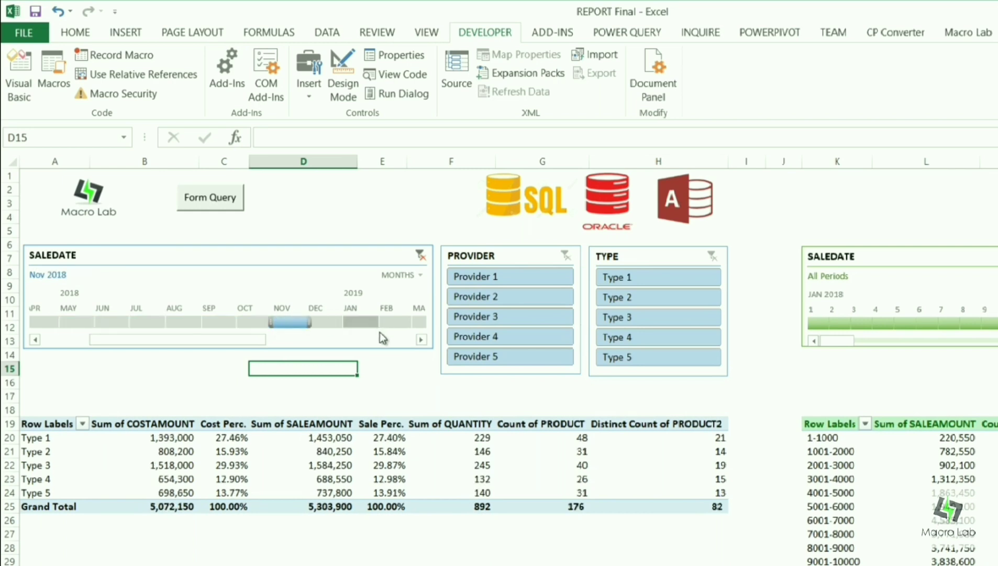
{"action": "left_click_drag", "start_coordinate": [327, 321], "coordinate": [133, 321]}
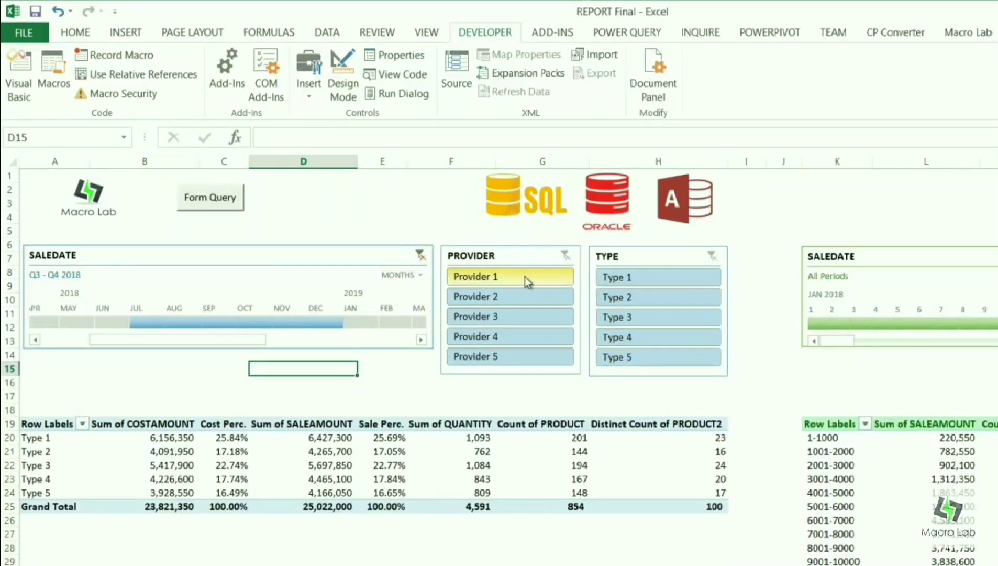
Try single Provider and Type slicer buttons, then clear both slicers to include everything.
{"action": "left_click", "coordinate": [525, 277]}
{"action": "left_click", "coordinate": [524, 314]}
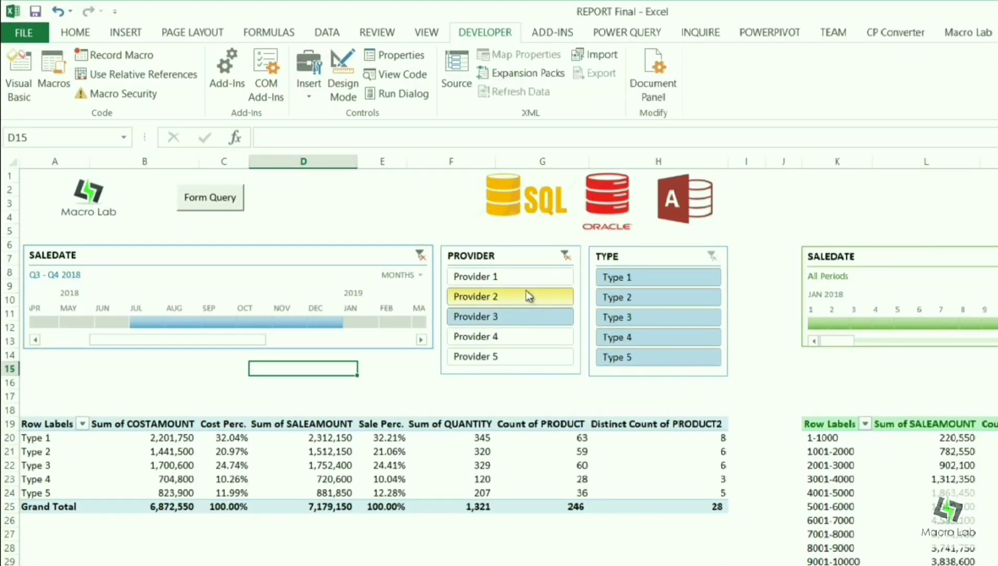
{"action": "left_click", "coordinate": [526, 290]}
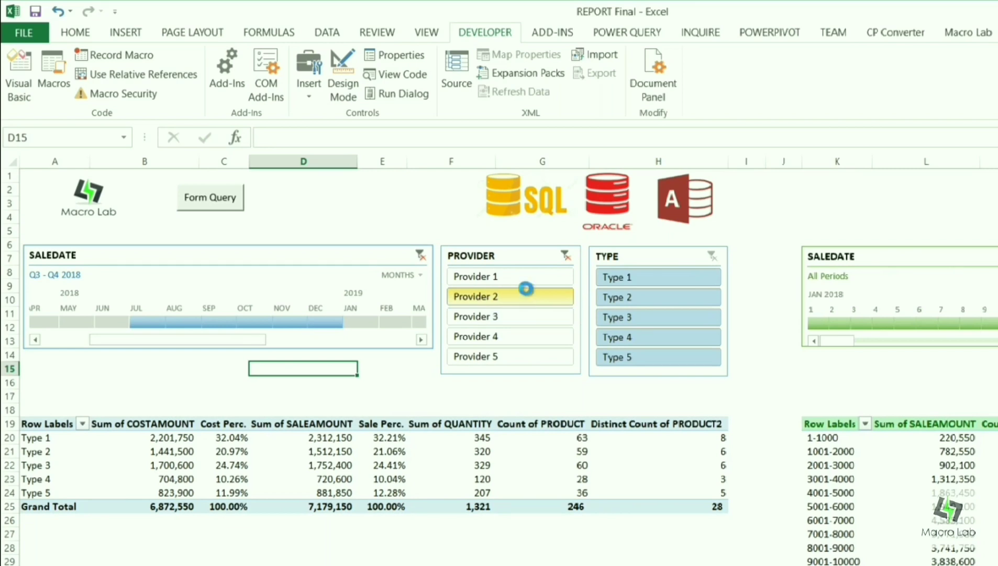
{"action": "left_click", "coordinate": [566, 256]}
{"action": "left_click", "coordinate": [638, 278]}
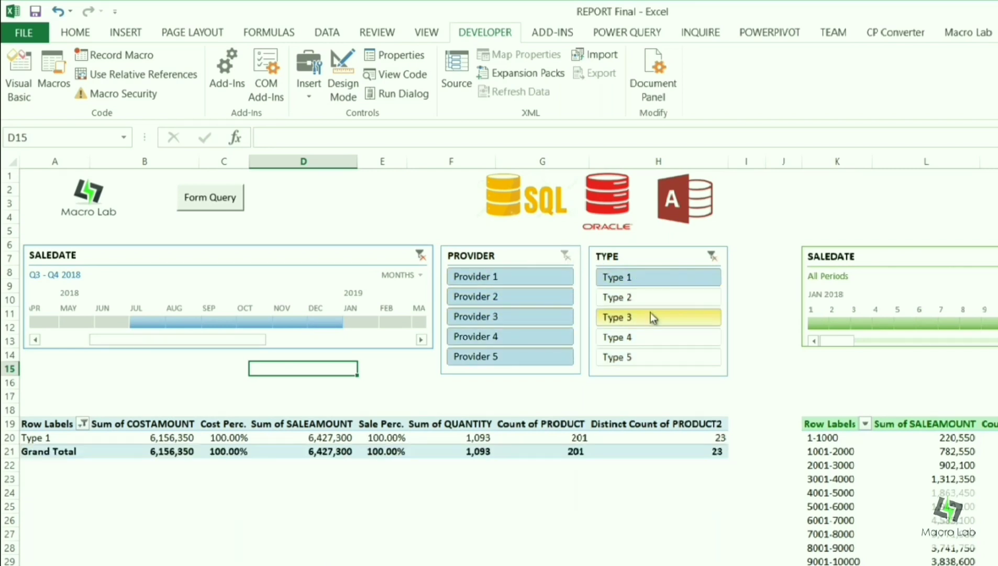
{"action": "left_click", "coordinate": [713, 256]}
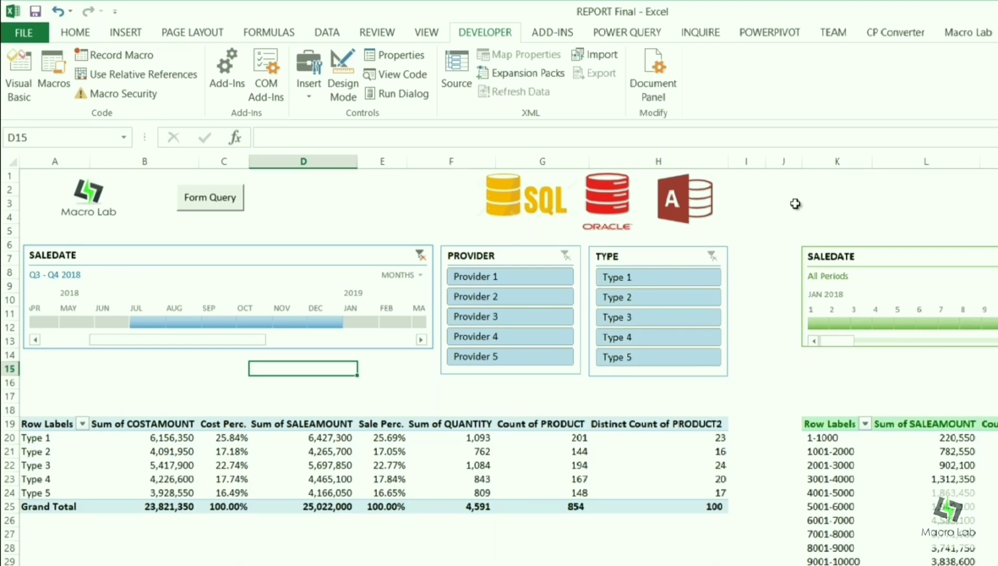
Switch the SALEDATE timeline to quarters and select Q4 2018 through Q2 2019.
{"action": "scroll", "coordinate": [508, 361], "scroll_direction": "right", "scroll_amount": 6}
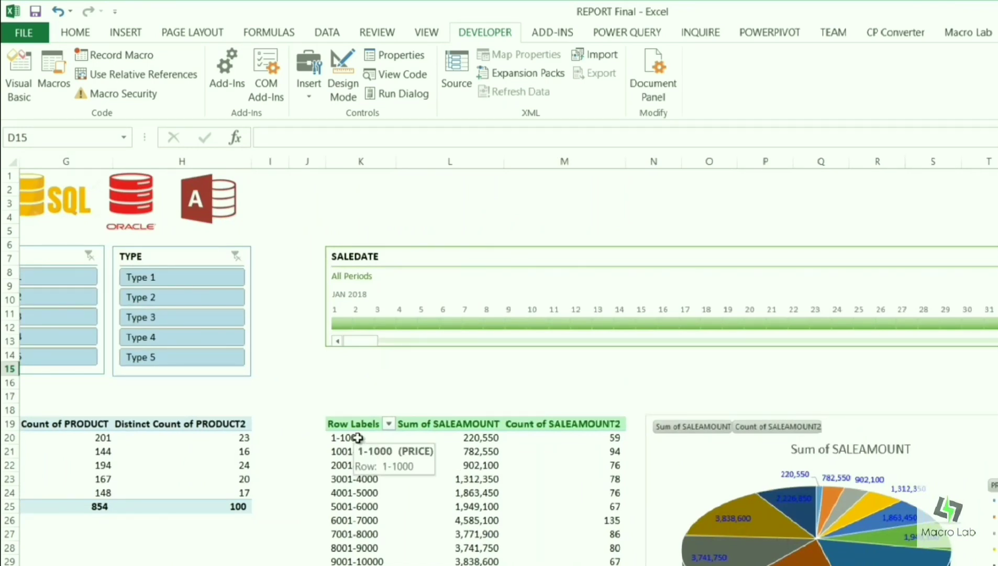
{"action": "left_click", "coordinate": [328, 437]}
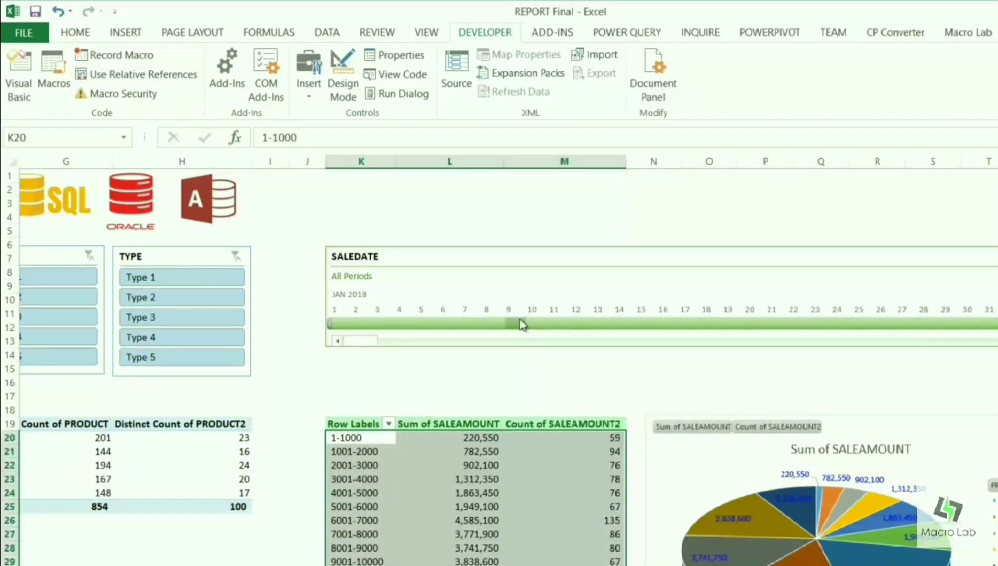
{"action": "left_click", "coordinate": [522, 324]}
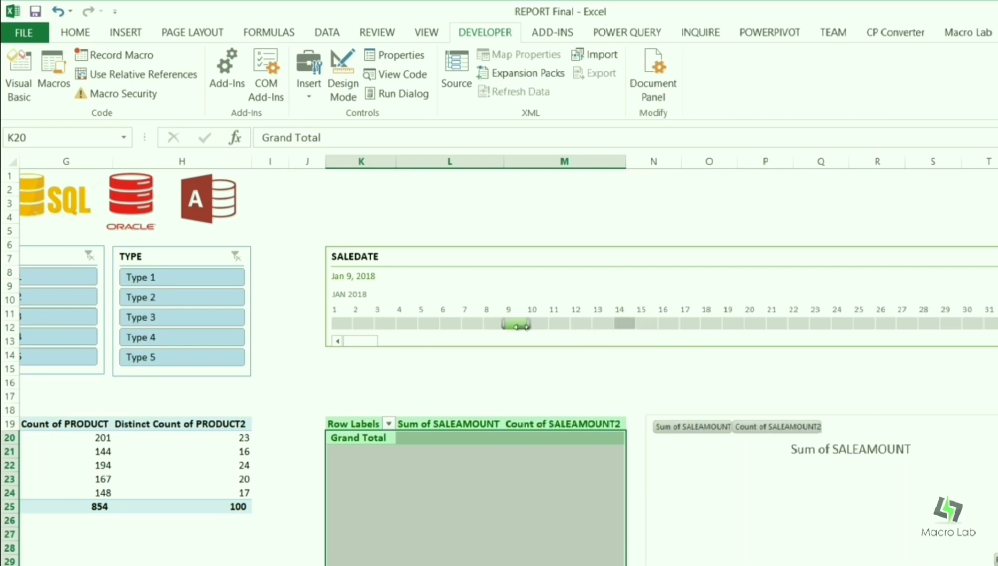
{"action": "left_click_drag", "start_coordinate": [361, 340], "coordinate": [738, 357]}
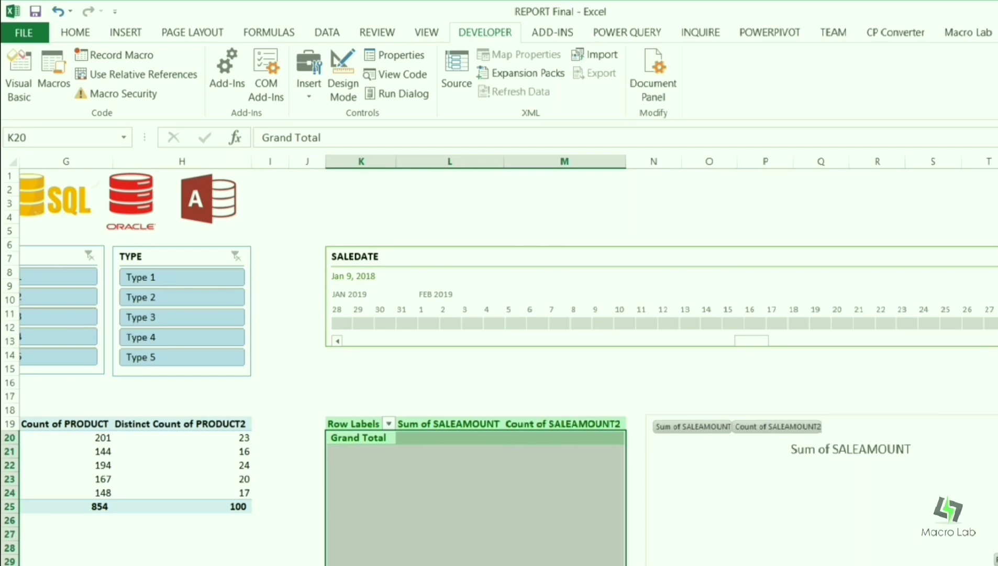
{"action": "left_click", "coordinate": [407, 319]}
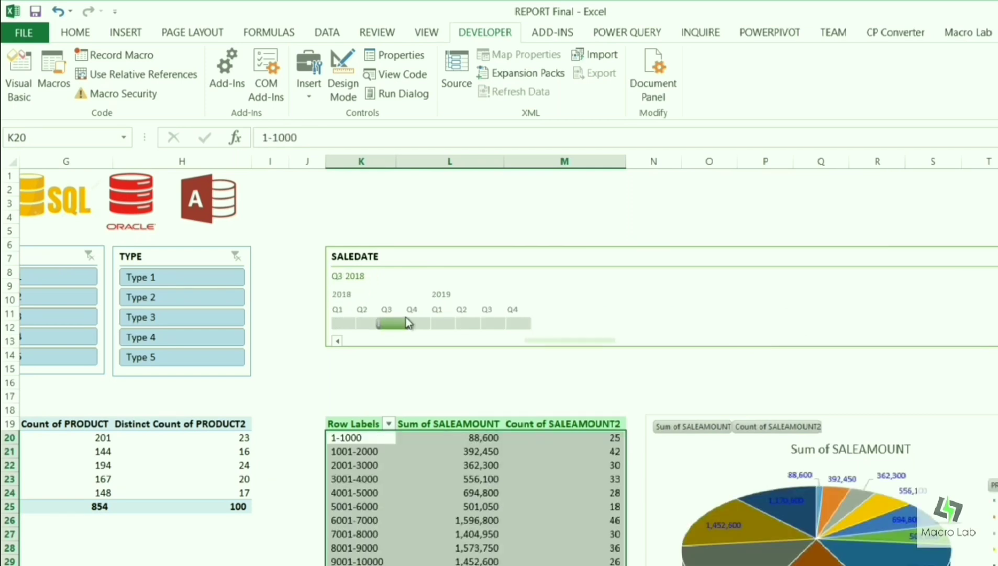
{"action": "left_click", "coordinate": [424, 322]}
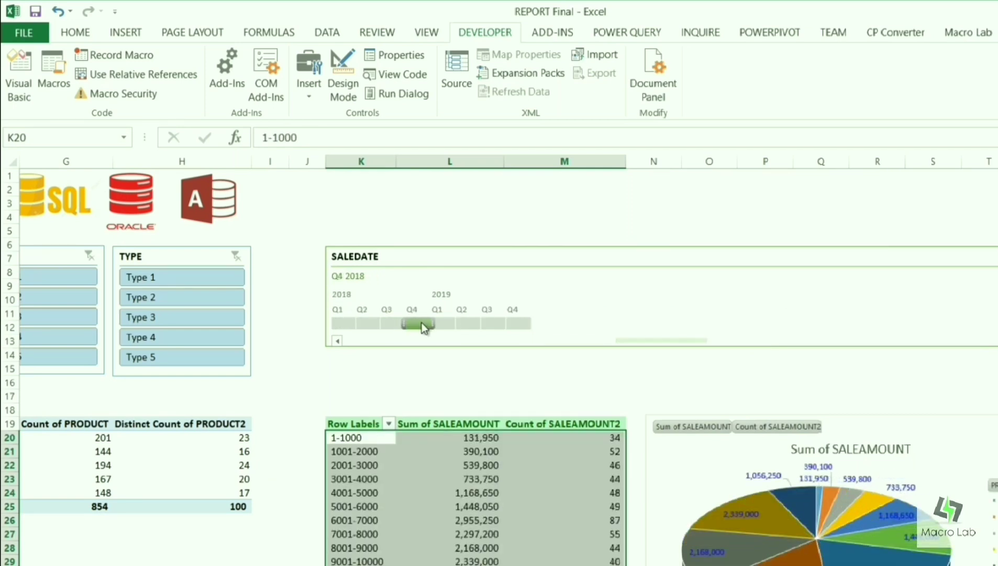
{"action": "left_click", "coordinate": [390, 320]}
{"action": "left_click_drag", "start_coordinate": [424, 322], "coordinate": [566, 320]}
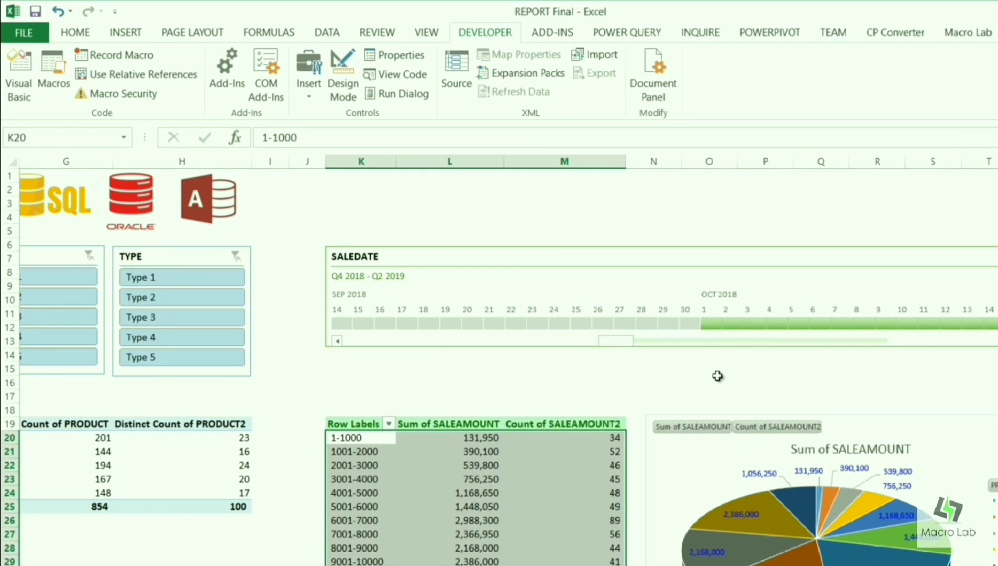
{"action": "left_click", "coordinate": [715, 375]}
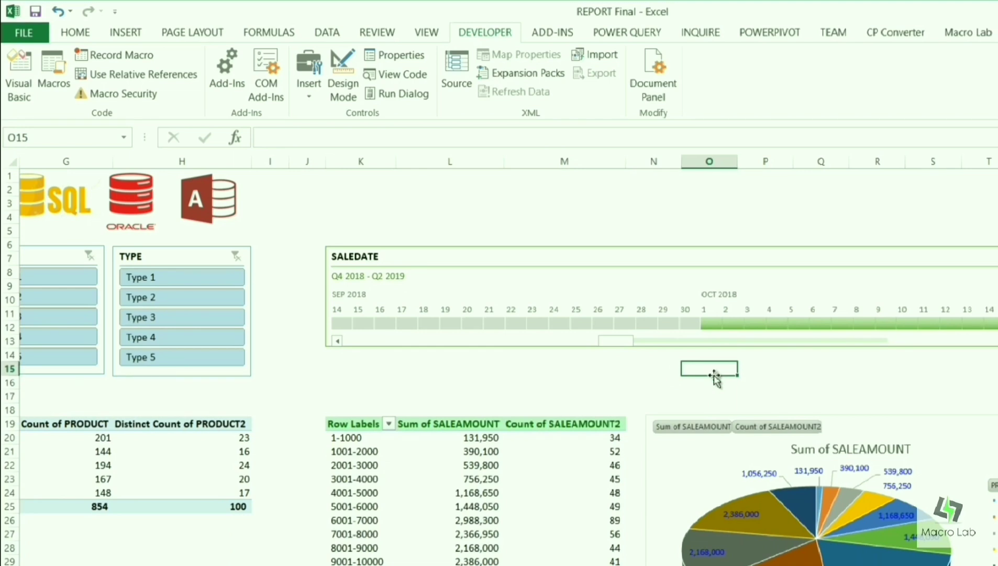
{"action": "left_click", "coordinate": [602, 368]}
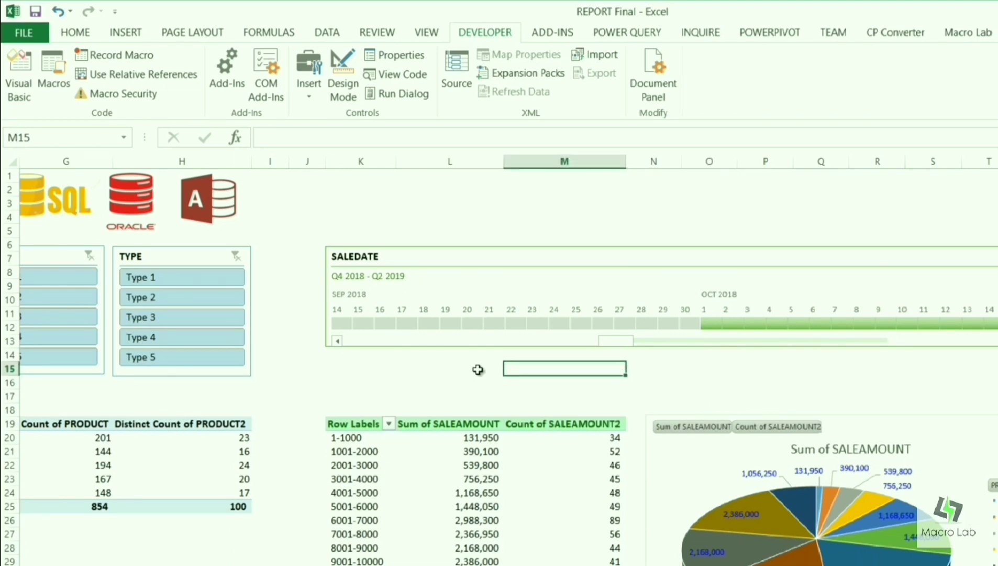
{"action": "left_click", "coordinate": [461, 368]}
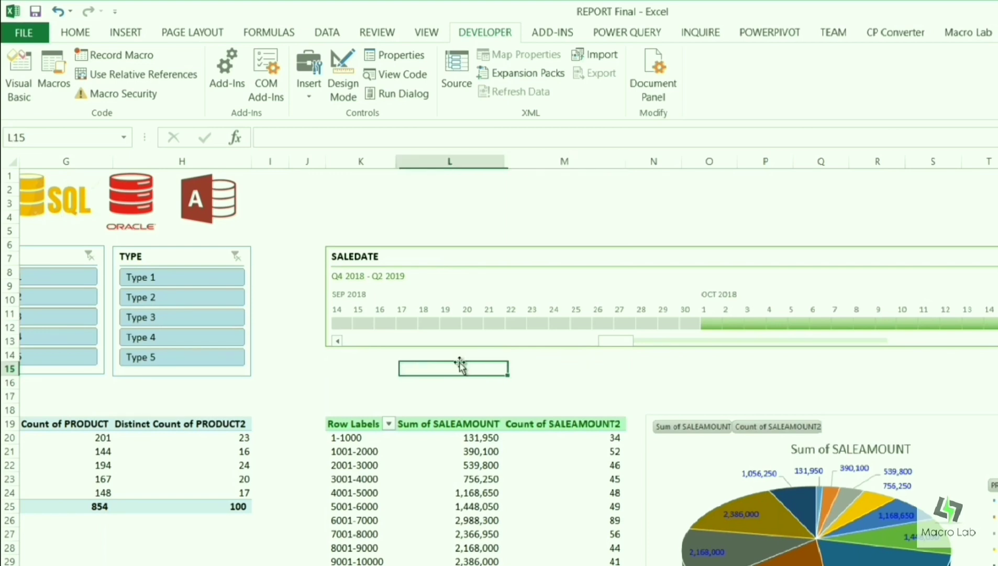
{"action": "left_click", "coordinate": [369, 369]}
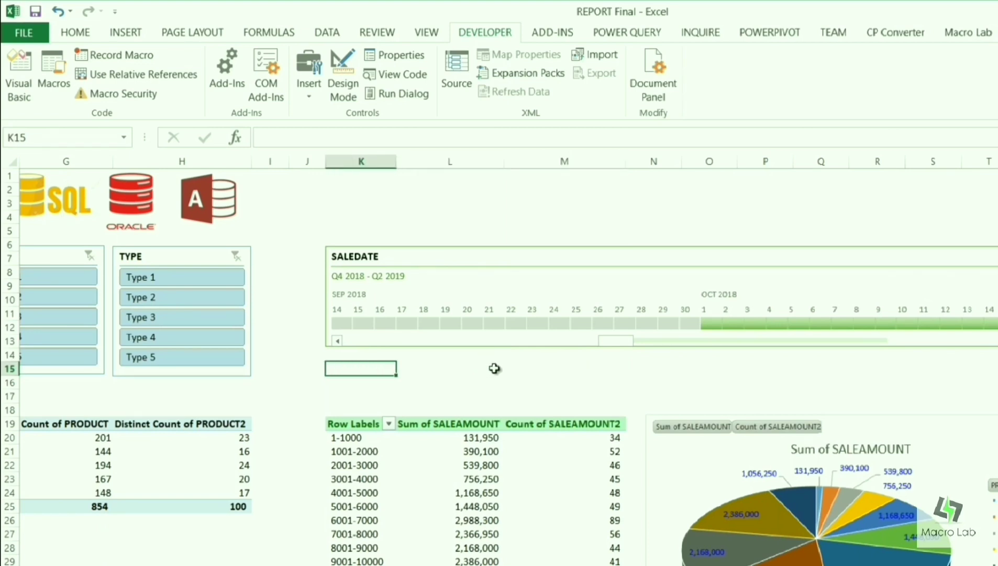